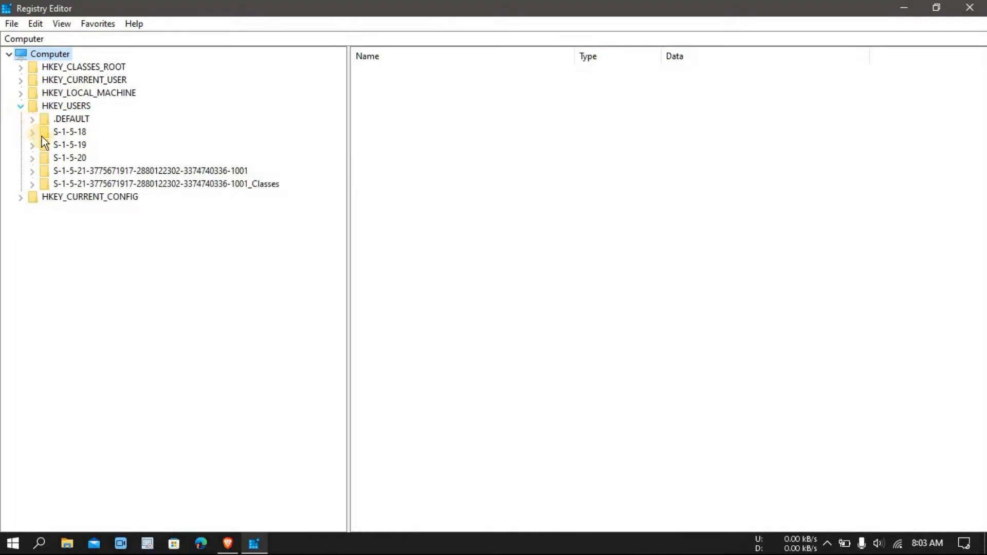
Step: Add the current user's account to the permissions of the HKEY_USERS\S-1-5-20 registry key, verifying the account name
right_click(70, 159)
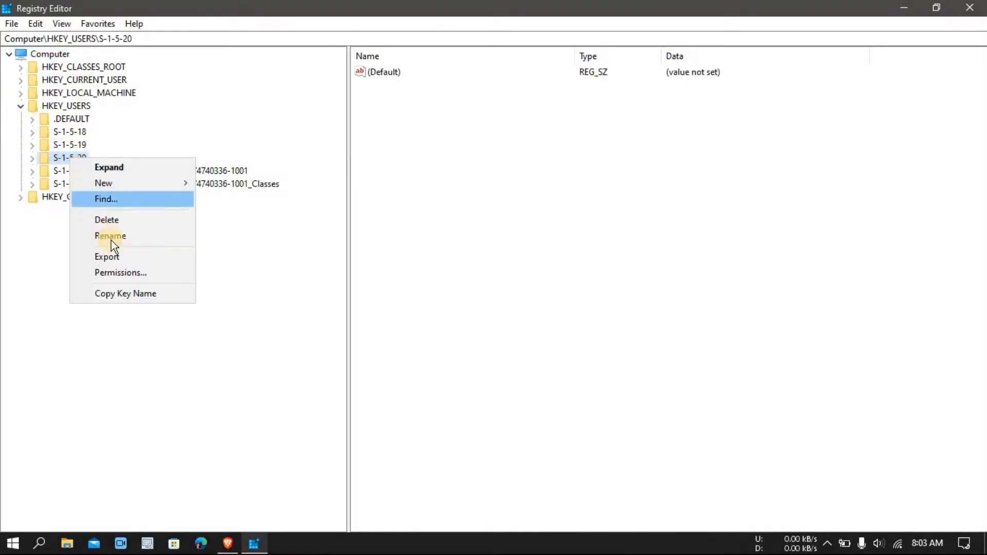
click(129, 274)
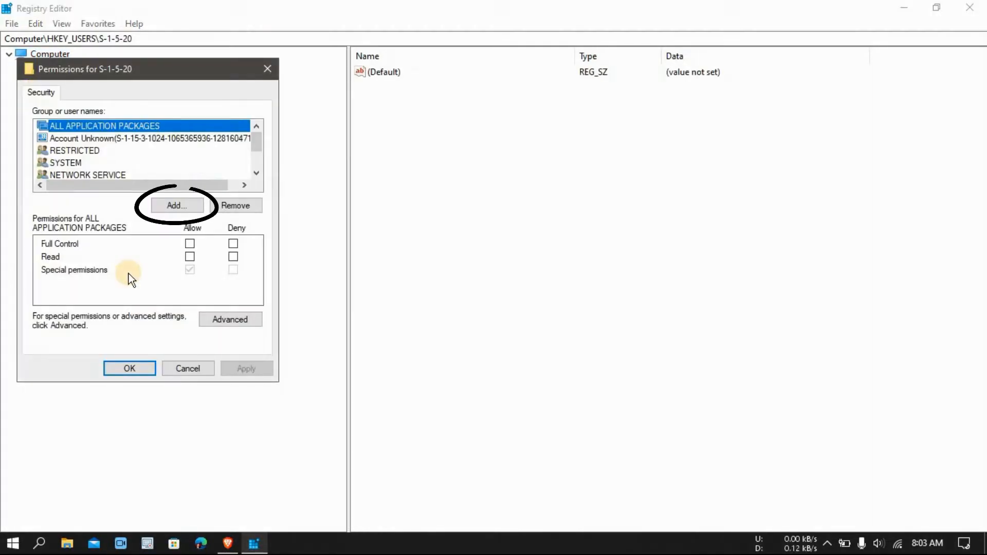
click(170, 211)
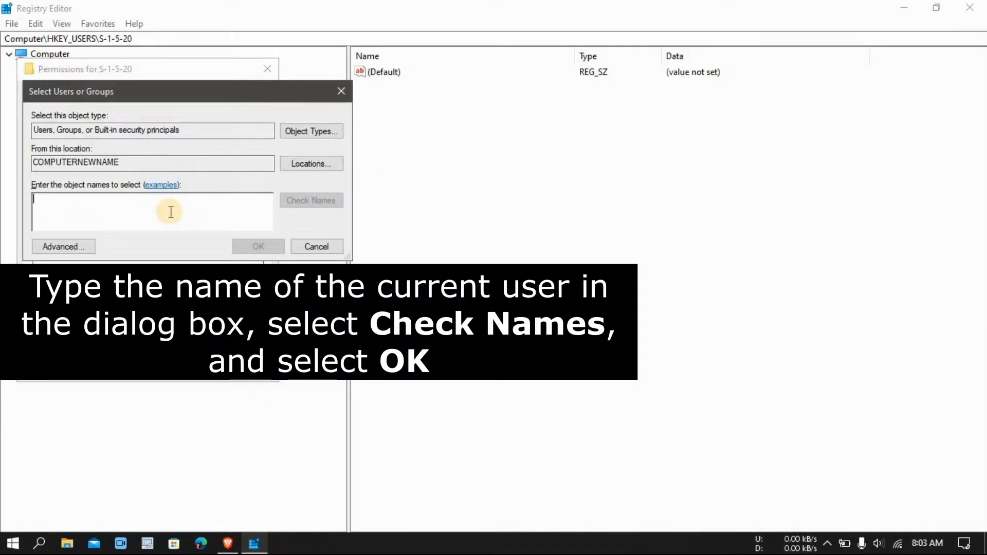
text(markh)
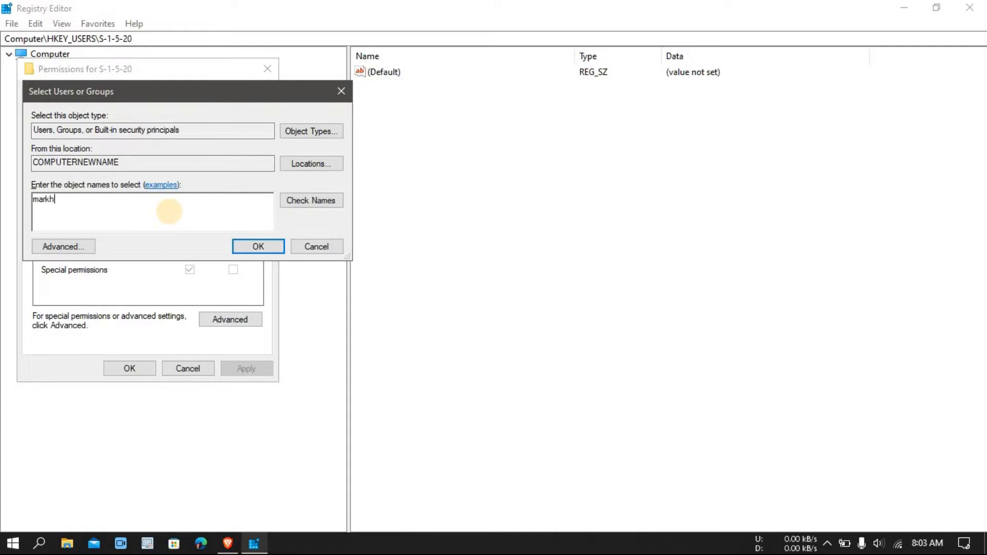
click(302, 200)
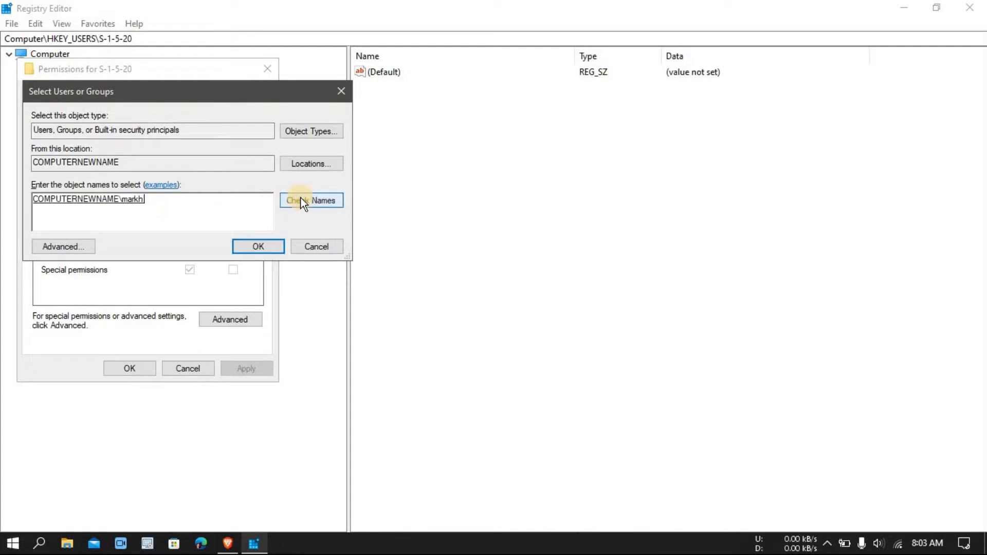
click(257, 247)
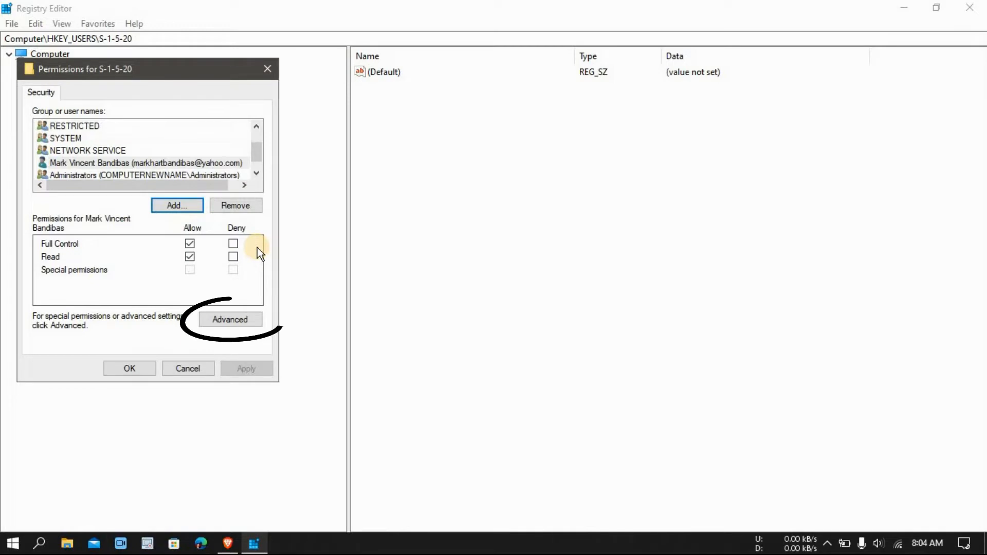
Step: In the key's advanced security settings, allow the newly added user Full Control over this key and subkeys
click(233, 319)
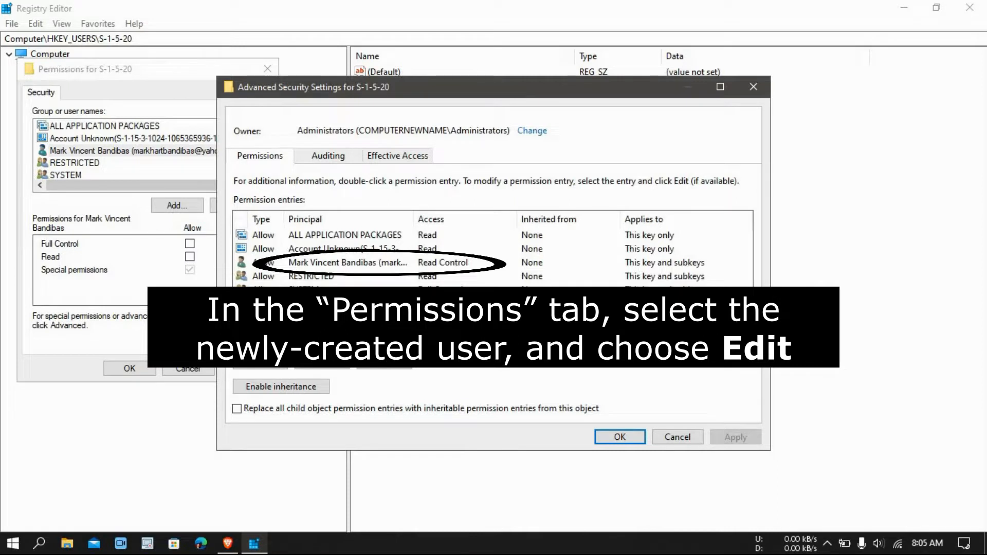
click(328, 262)
click(381, 362)
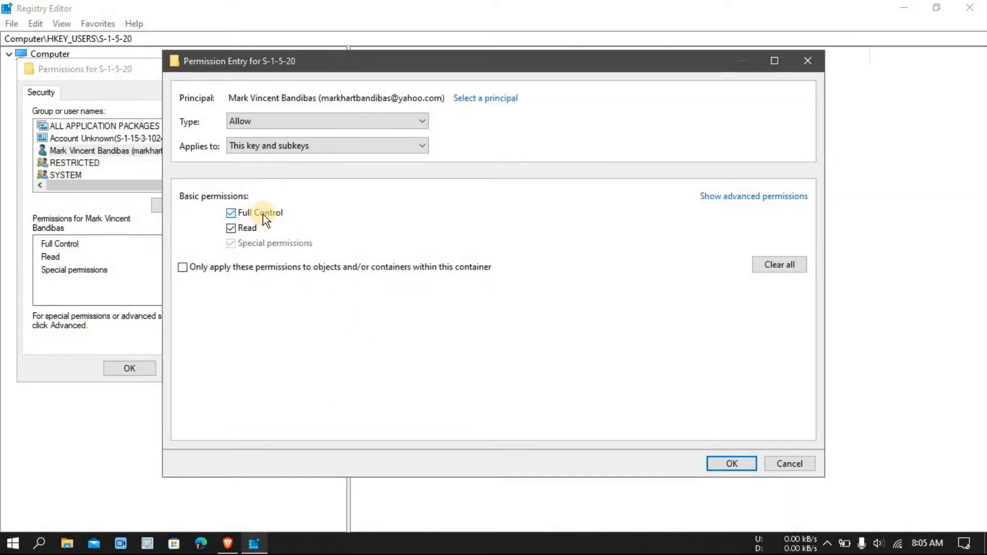
click(723, 462)
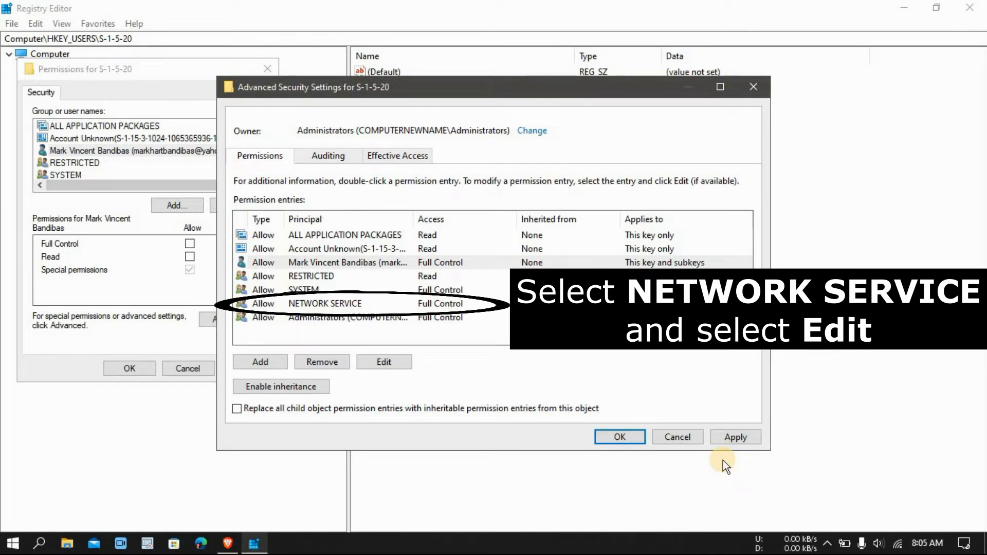
Step: Edit the NETWORK SERVICE permission entry and accept it with Full Control and Read allowed
click(341, 303)
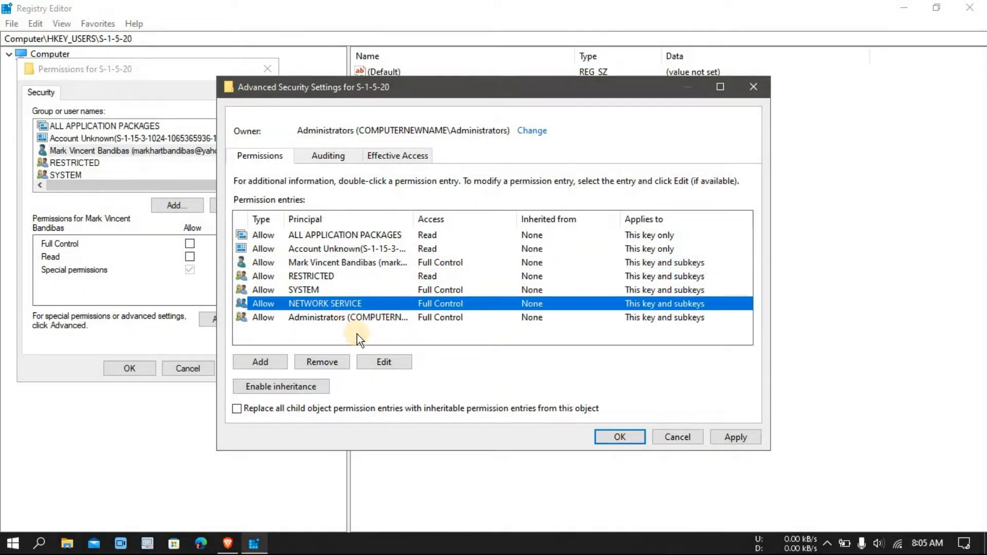
click(387, 362)
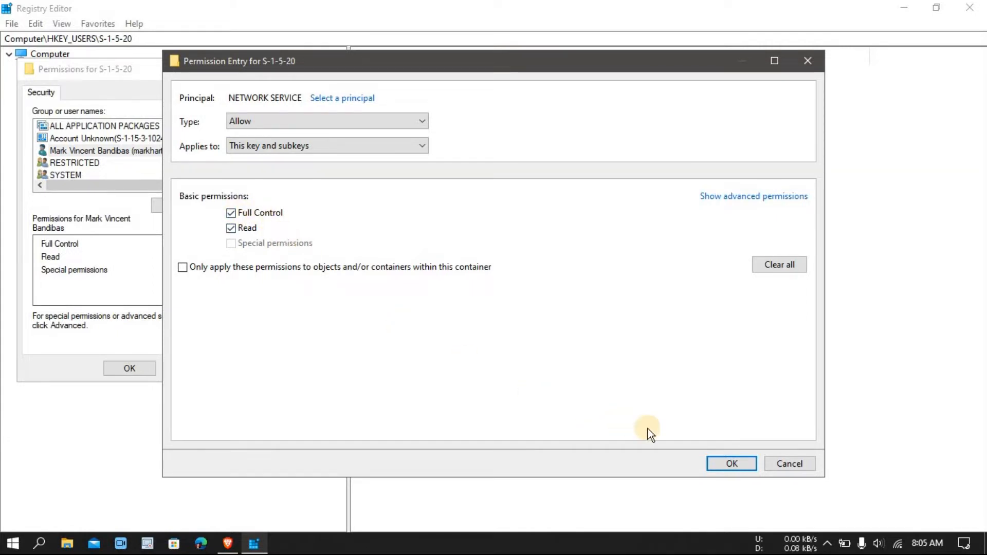
click(726, 462)
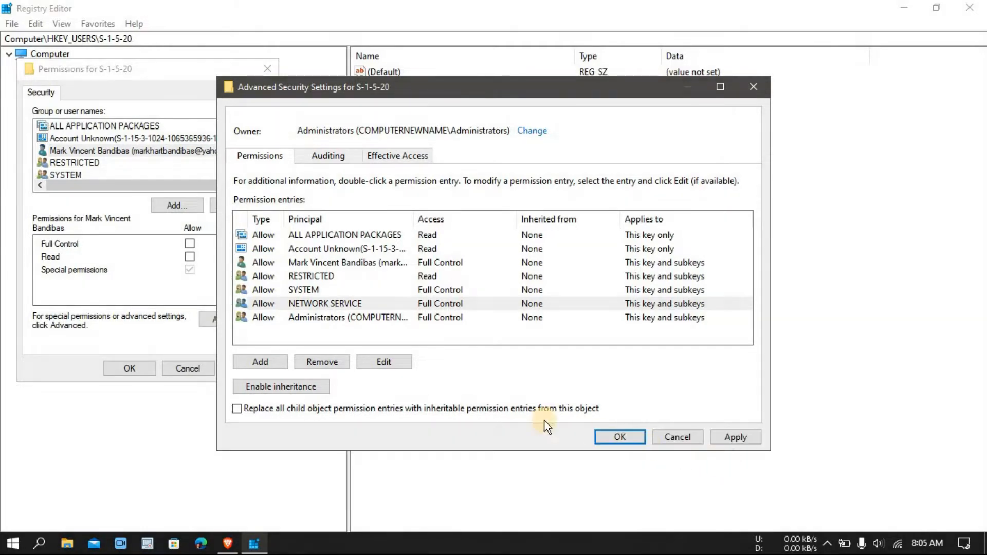
Step: Apply the permission changes to the S-1-5-20 key and close its security dialogs
click(615, 436)
click(545, 336)
click(651, 271)
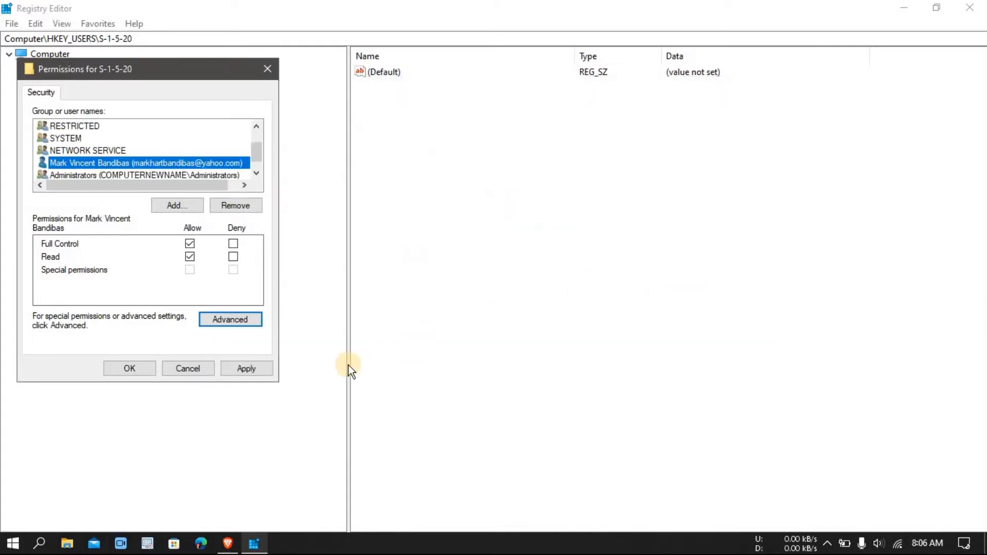
click(257, 369)
click(137, 369)
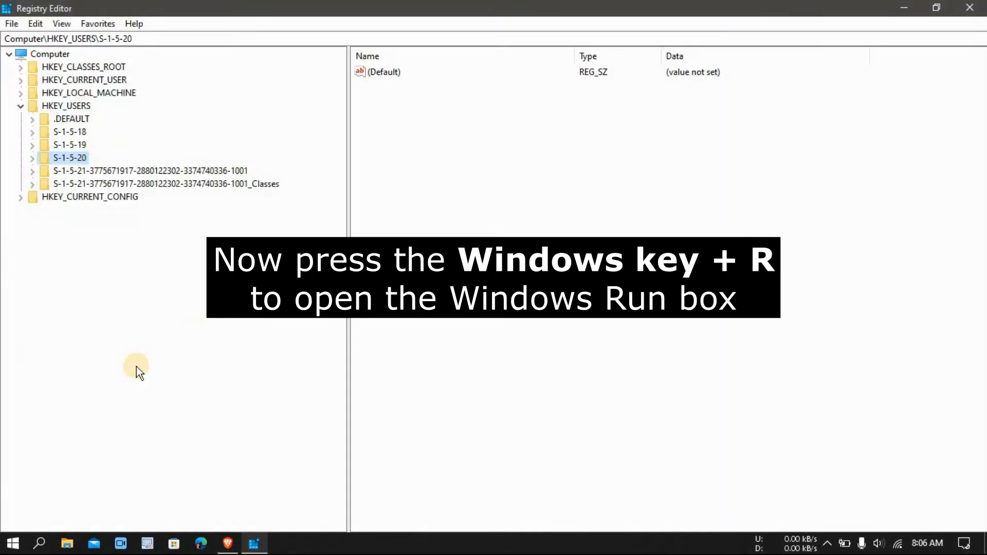
Step: Open the current user's AppData folder under C:\Users from the Run dialog
key(super+r)
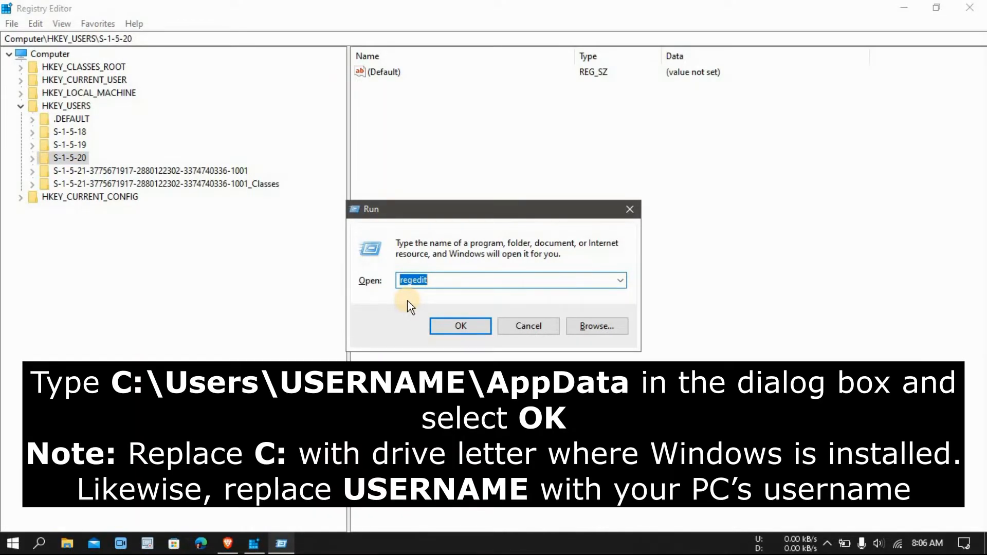
text(C)
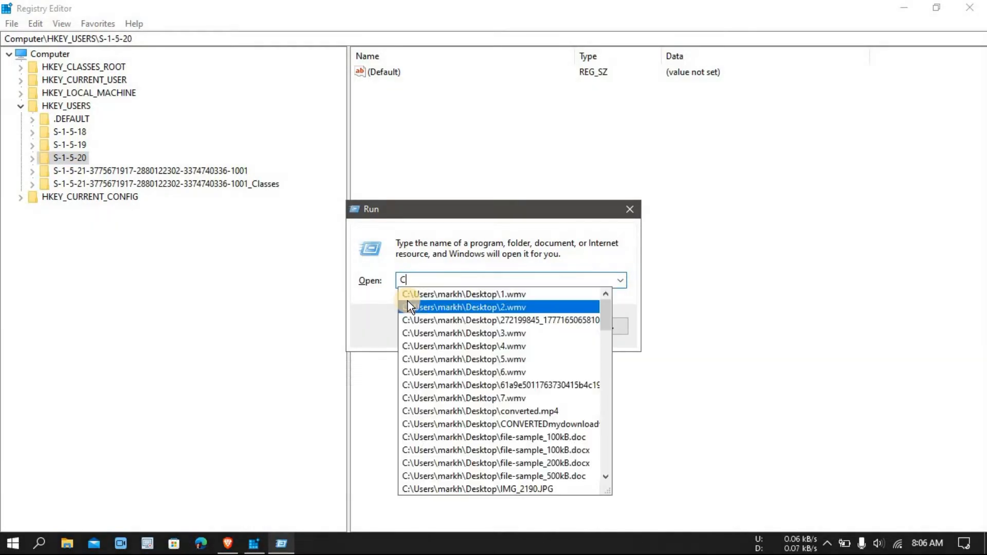
text(:\Users\)
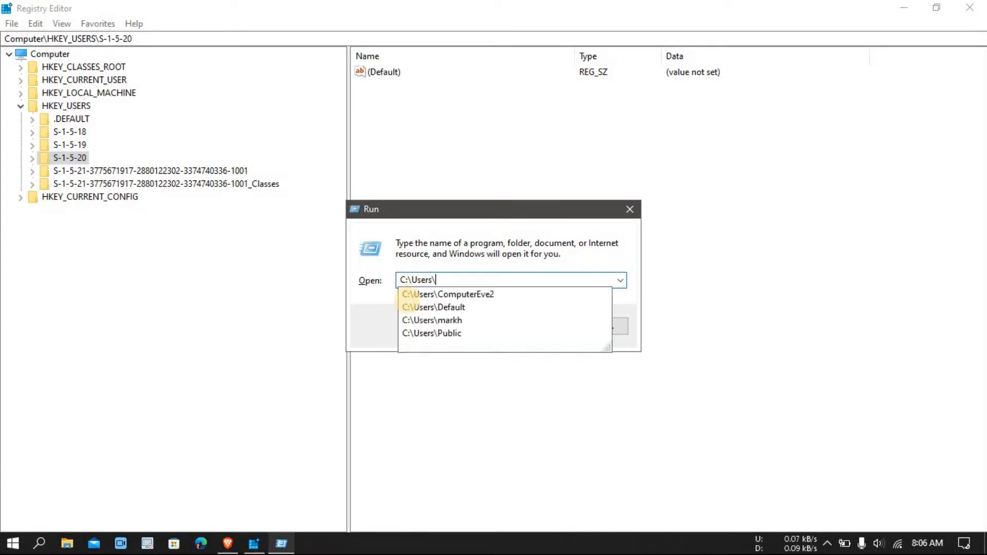
text(markh\App)
key(Down)
key(Return)
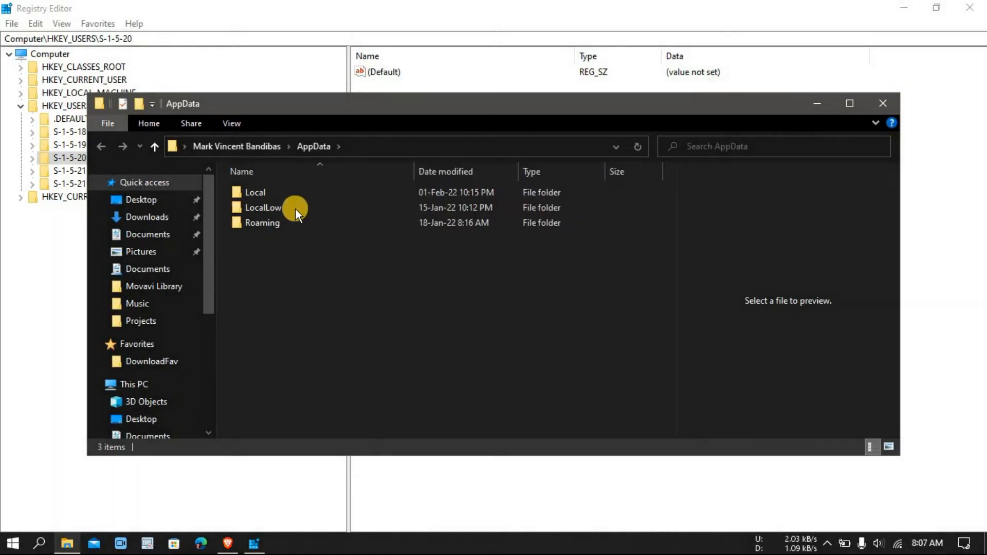
Step: Add the Everyone group to the security permissions of the Local folder, verifying the group name
right_click(255, 193)
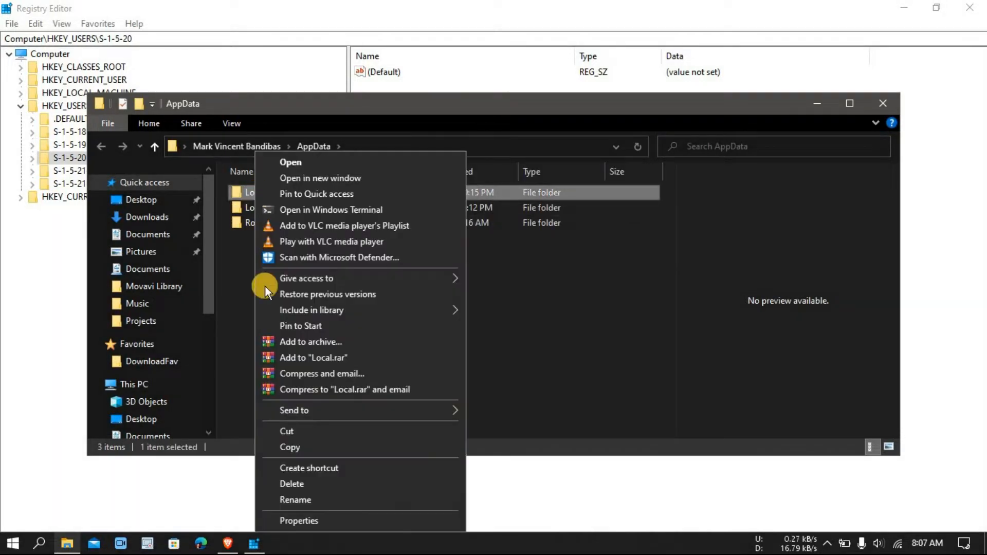
click(321, 521)
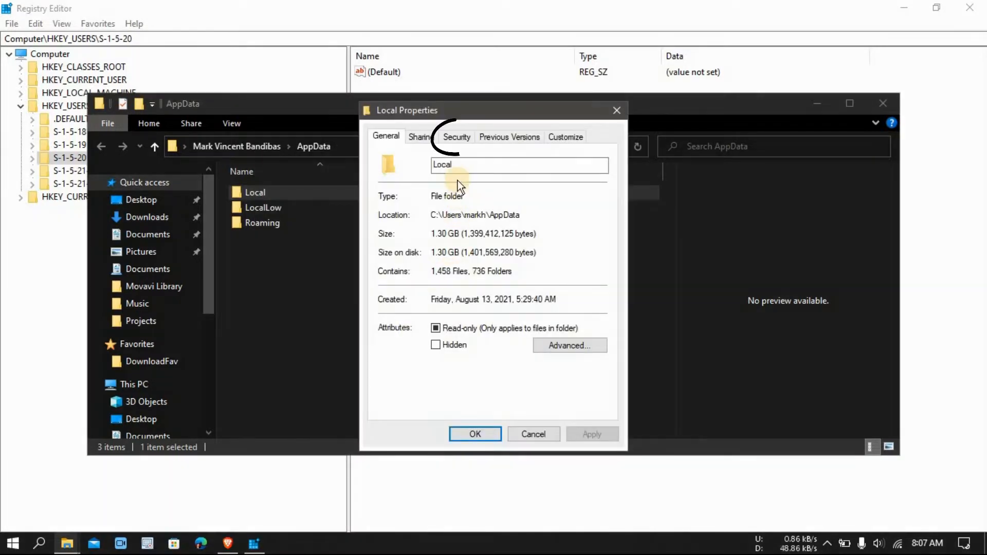
click(457, 137)
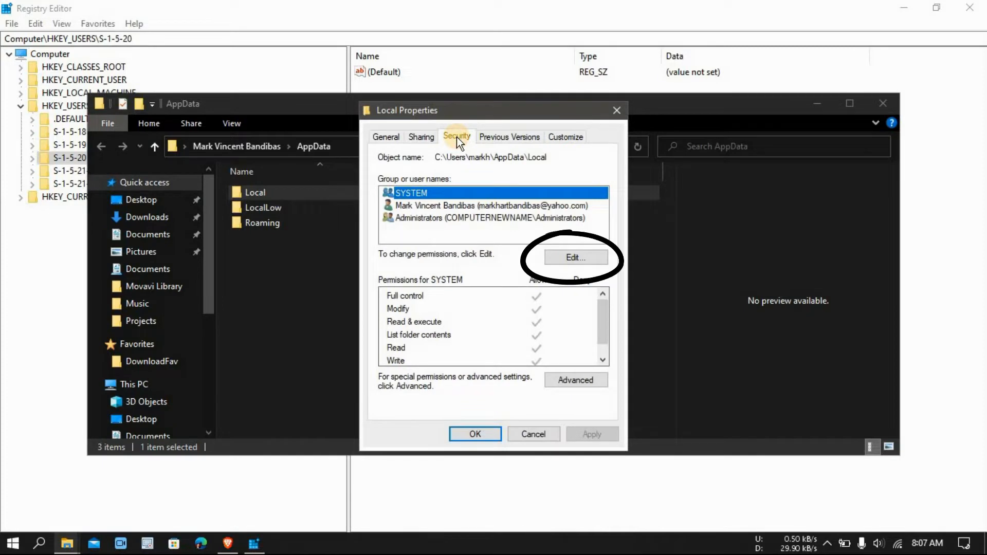
click(564, 255)
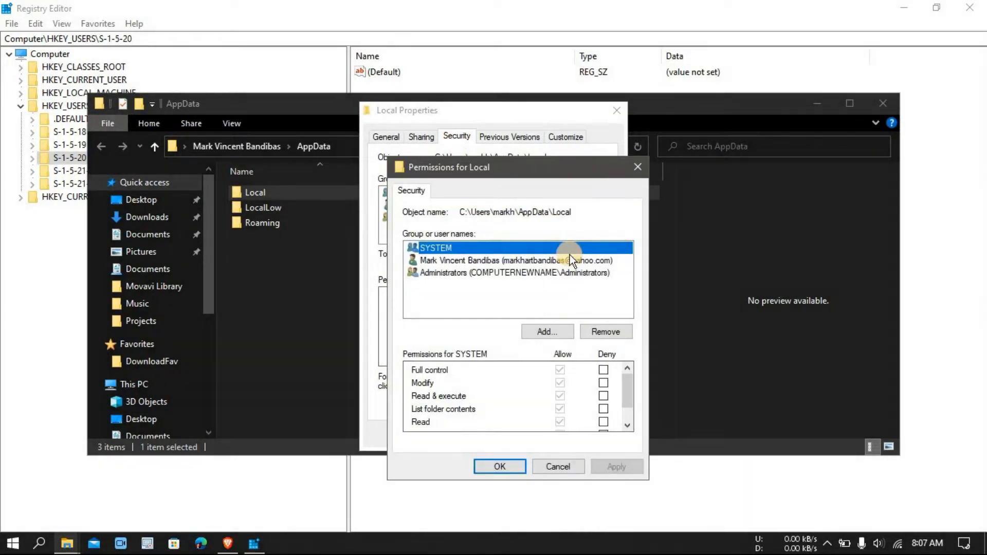
click(555, 328)
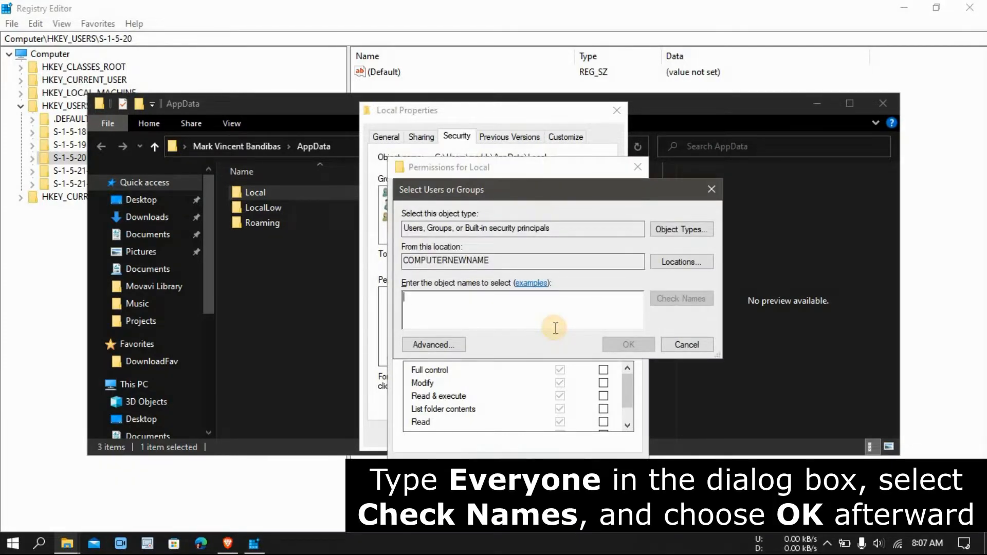
text(Ev)
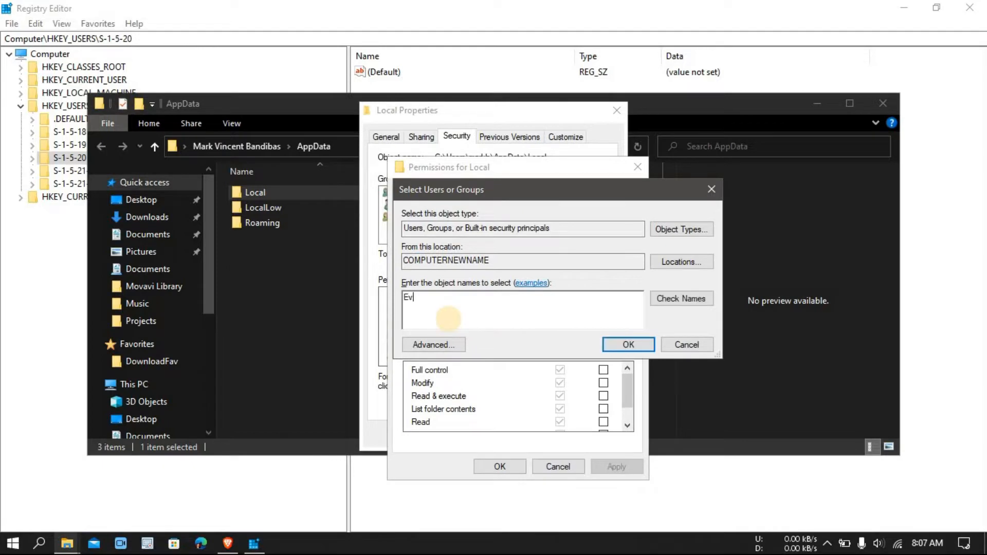
click(679, 299)
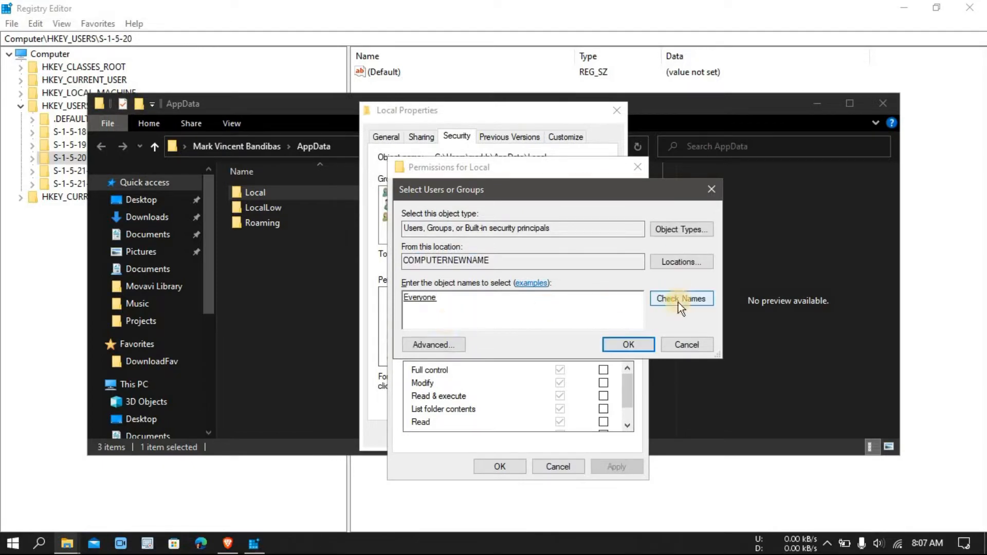
click(626, 346)
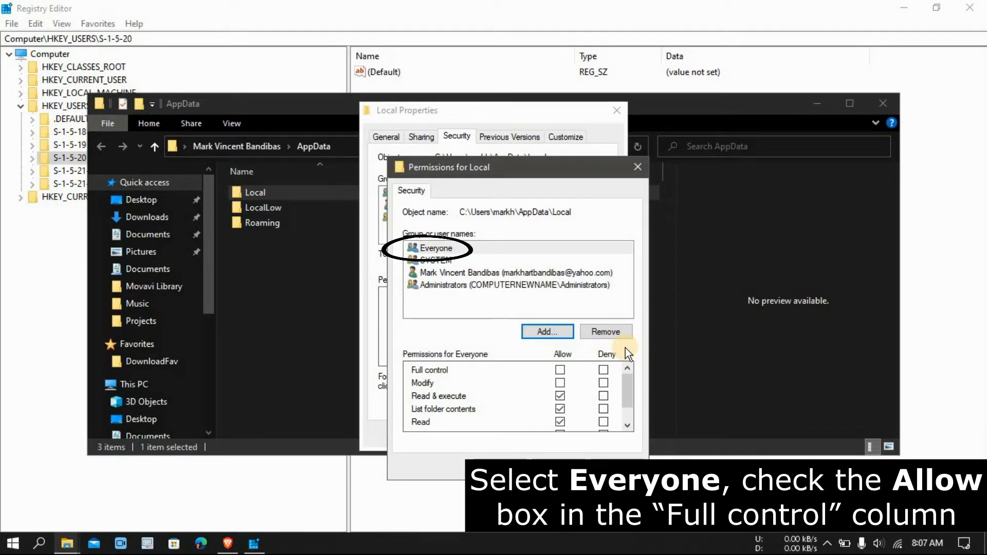
Step: Allow Full control for Everyone on the Local folder and apply the change
click(433, 250)
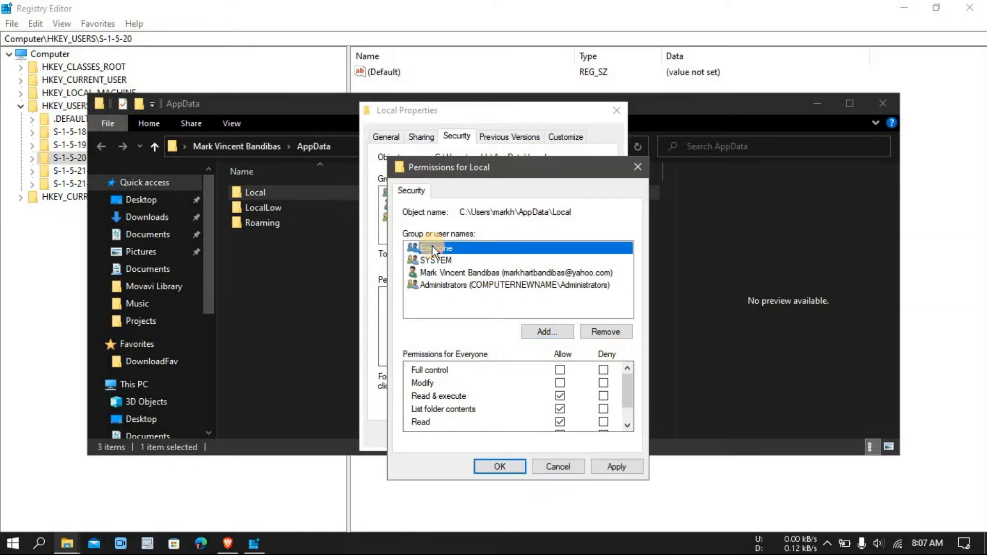
click(560, 369)
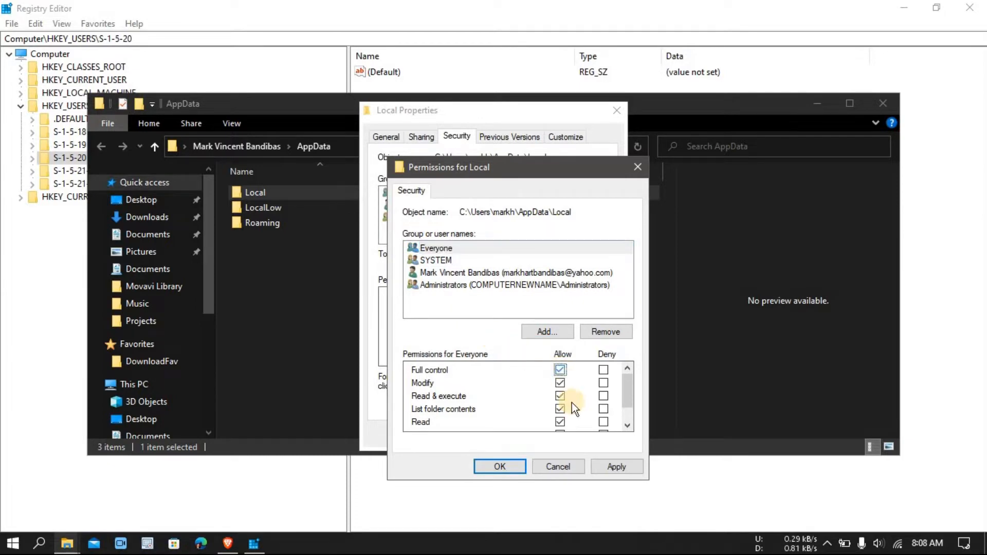
click(611, 467)
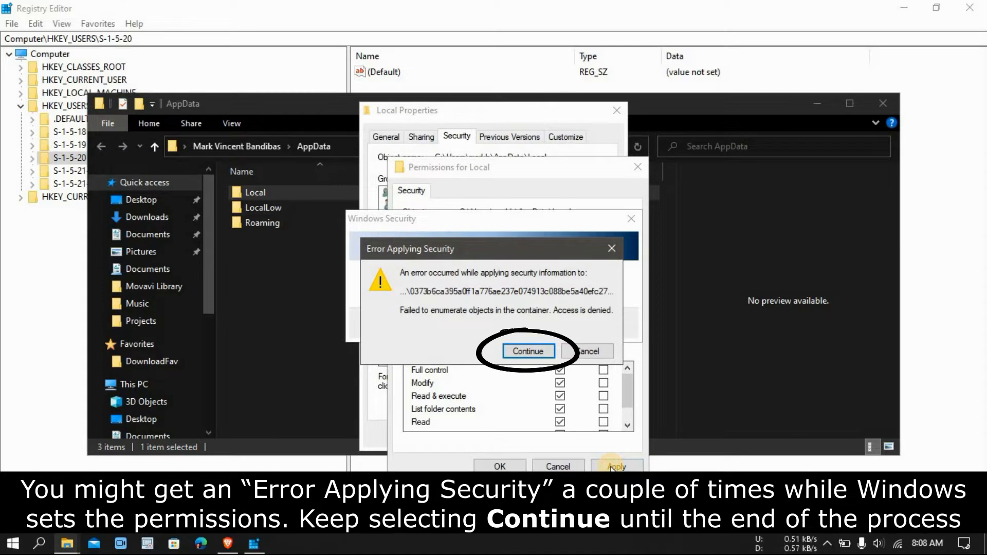
Step: Continue past every security error until the Local folder's permissions are set, and close its permissions and properties dialogs
click(524, 349)
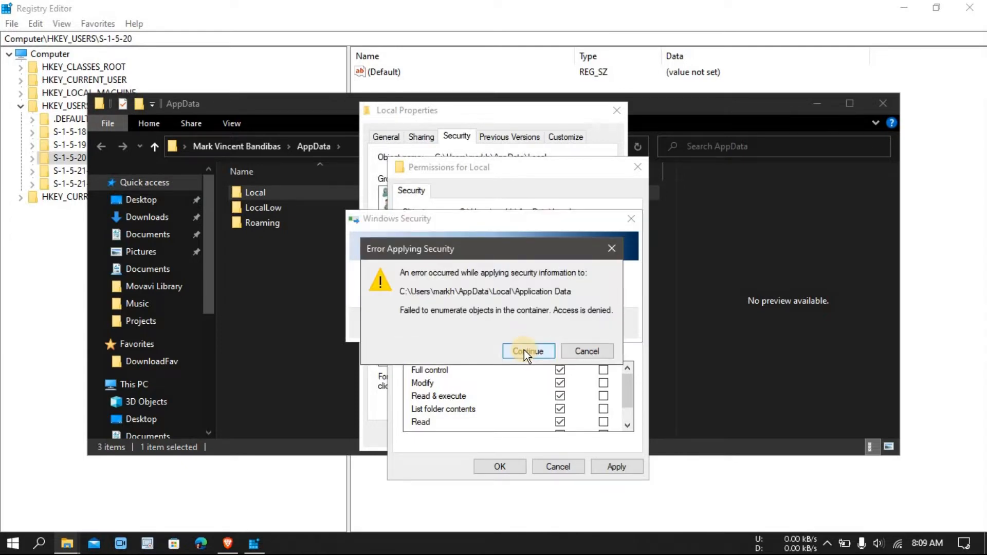
click(524, 349)
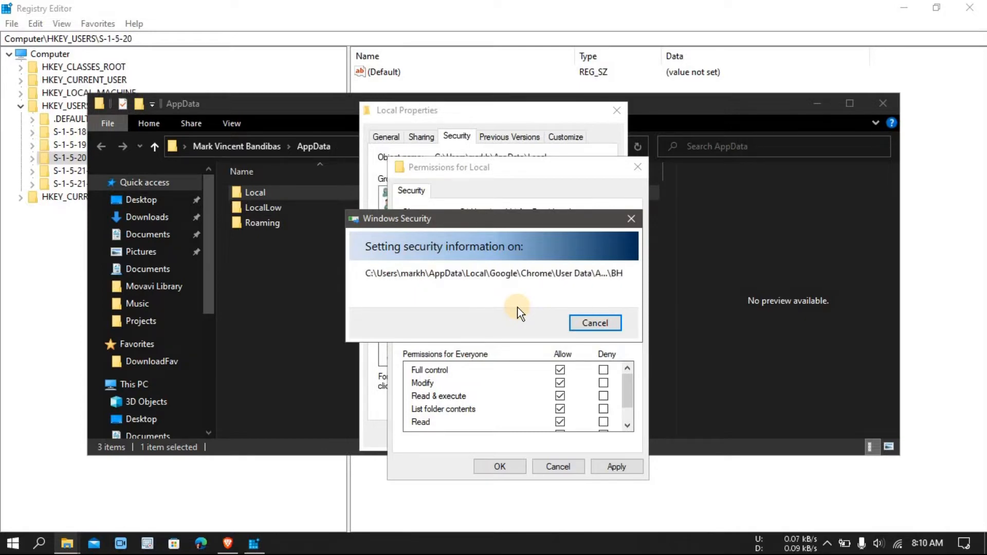
key(Return)
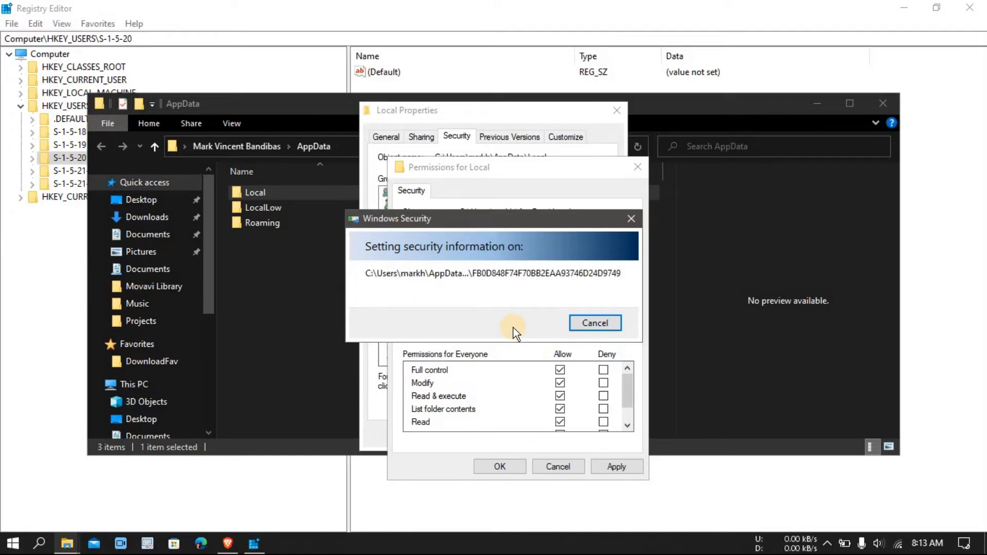
click(522, 347)
click(526, 350)
click(526, 350)
click(526, 351)
click(526, 350)
click(526, 350)
click(526, 350)
click(526, 350)
click(526, 350)
click(526, 350)
click(526, 350)
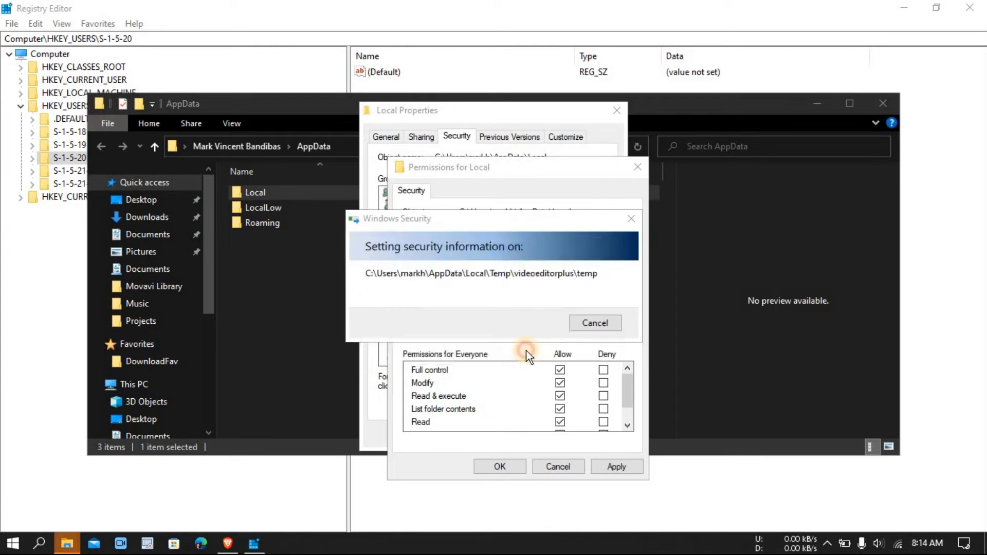
click(499, 463)
click(485, 435)
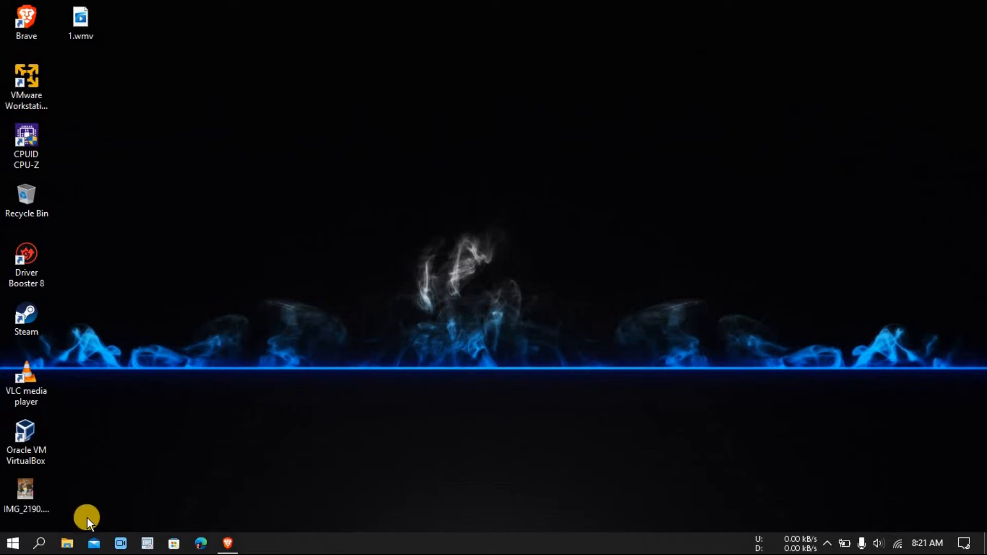
Step: Search Windows for "firewall" and open the Firewall & network protection settings
click(39, 543)
text(firewall)
click(129, 201)
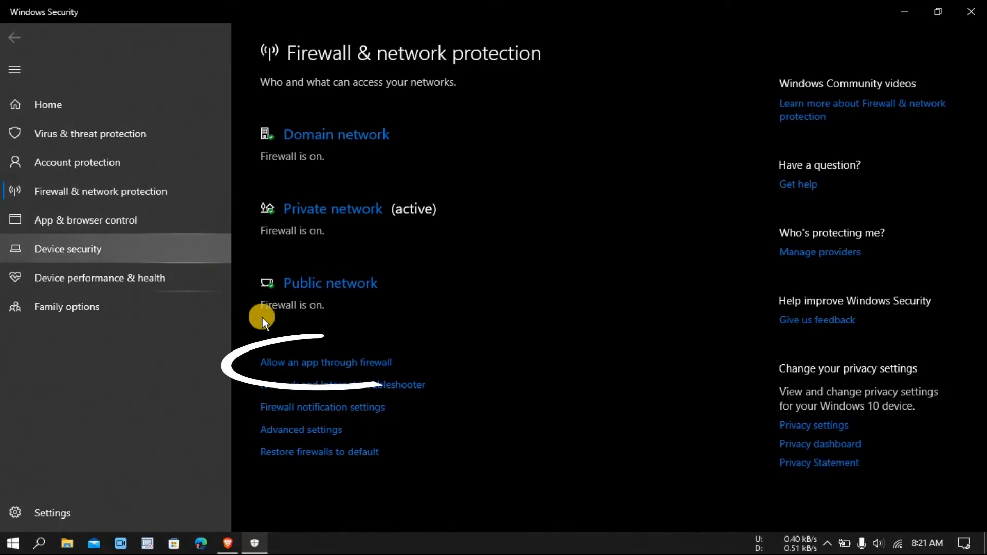
Step: Allow C:\Windows\System32\svchost.exe through Windows Defender Firewall, enable it for public networks too, and save the allowed apps list
click(329, 363)
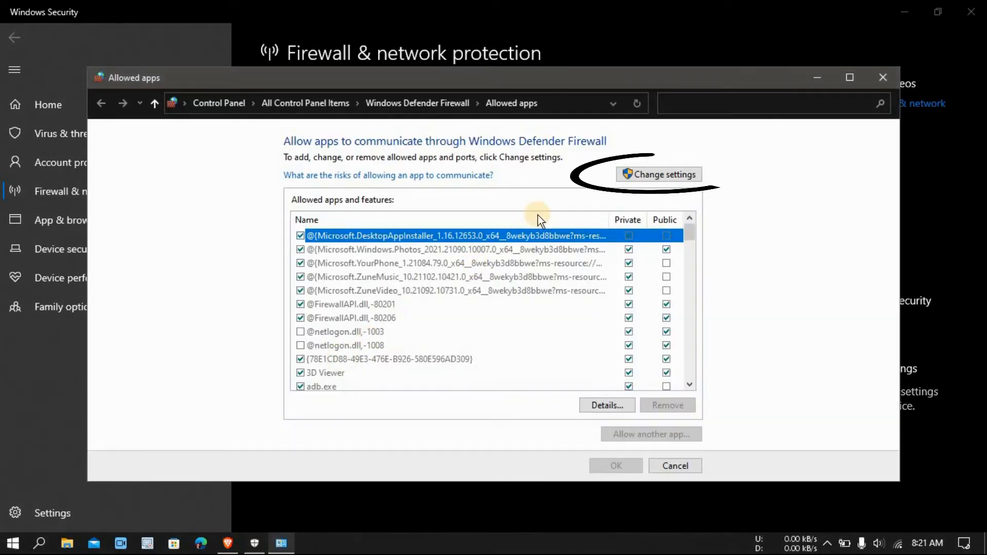
click(652, 174)
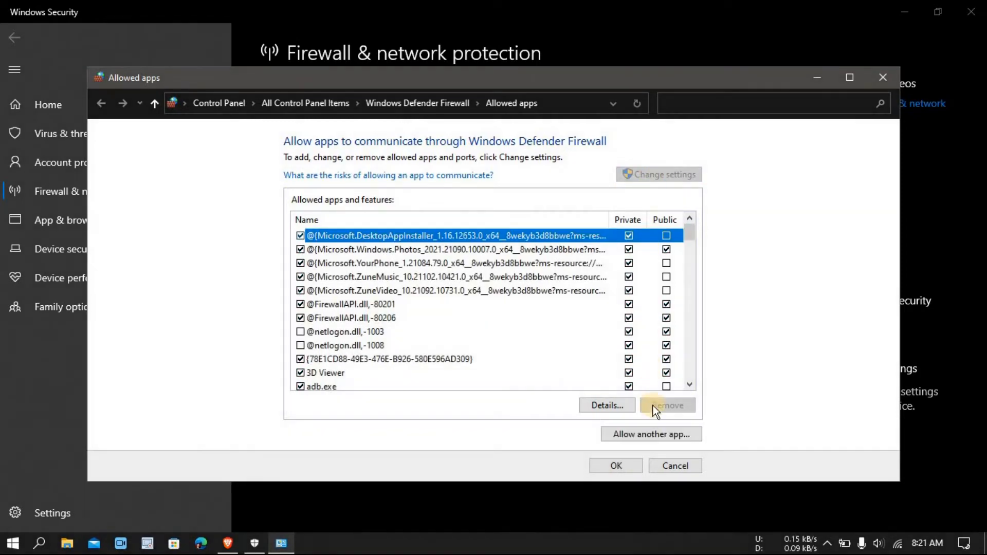
click(653, 441)
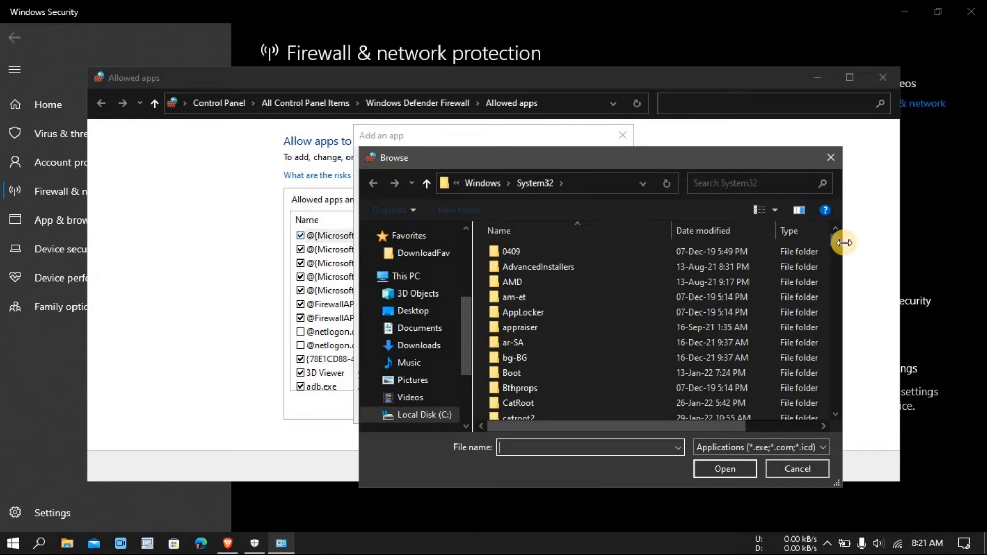
drag(834, 239, 865, 371)
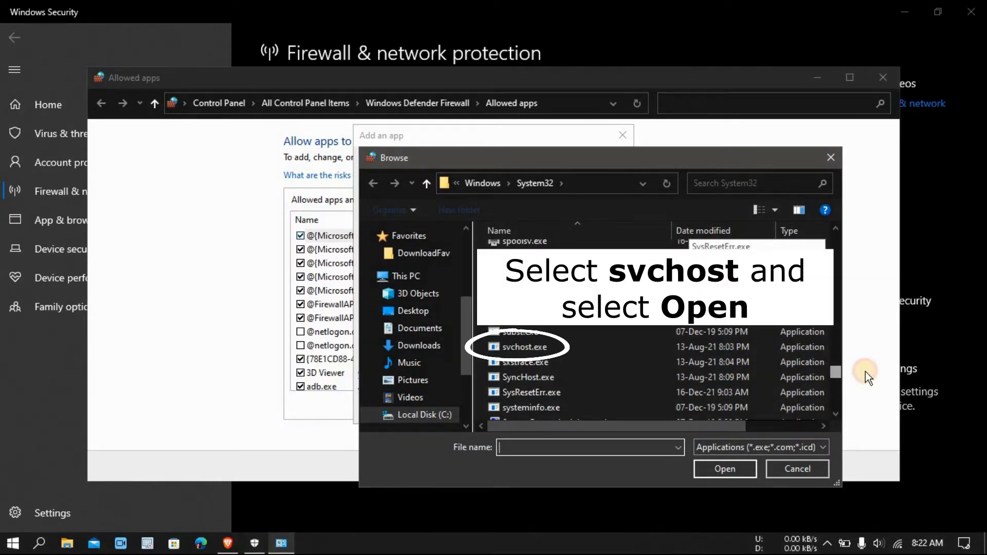
click(530, 347)
click(724, 469)
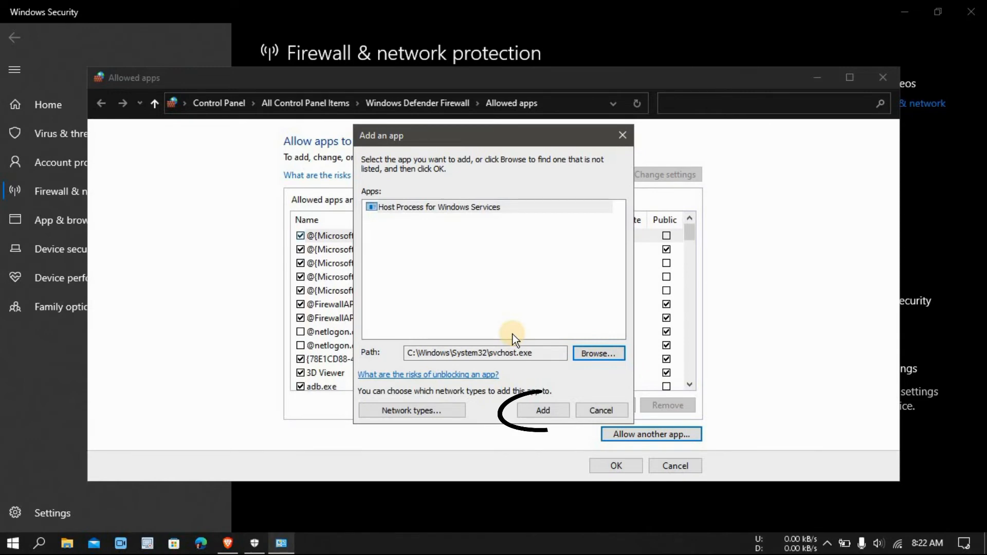
click(544, 409)
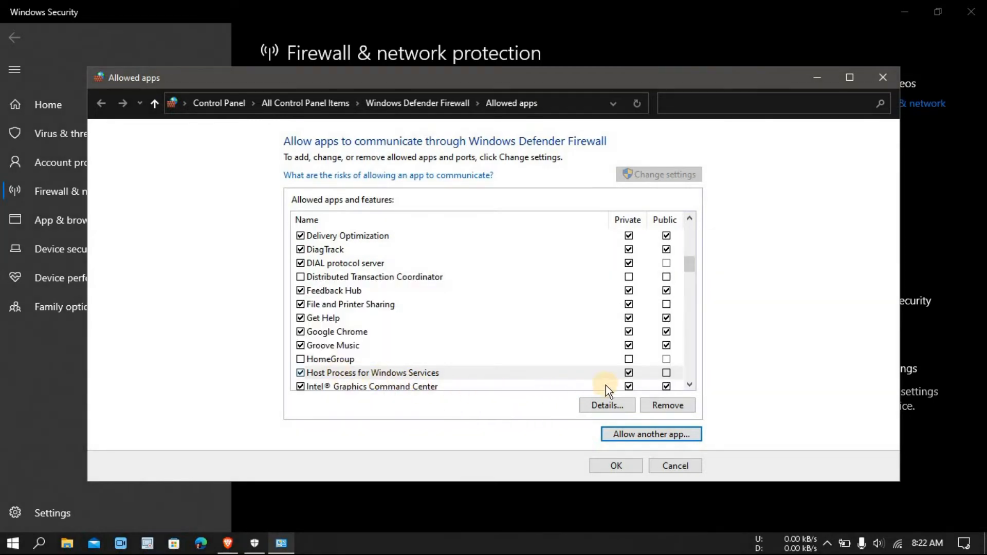
click(672, 372)
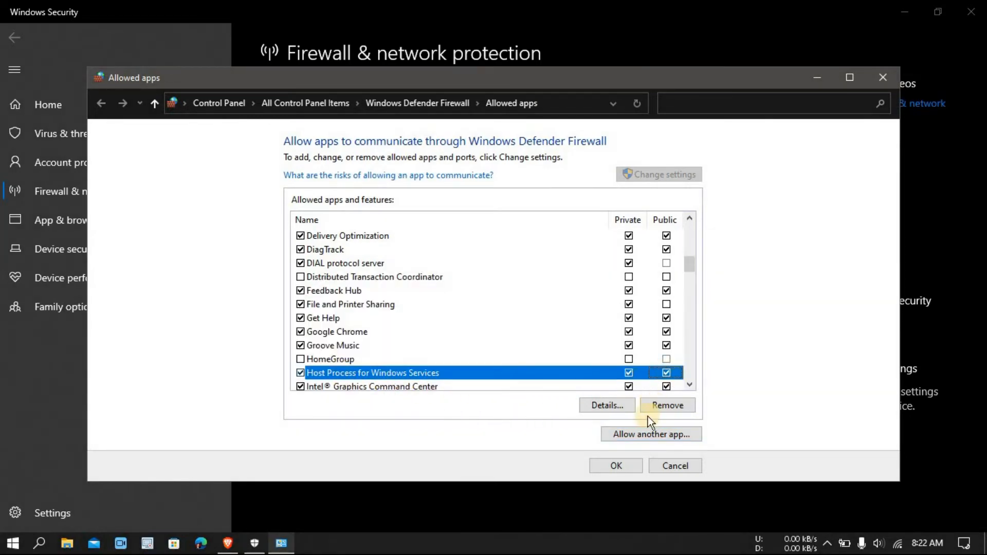
click(628, 465)
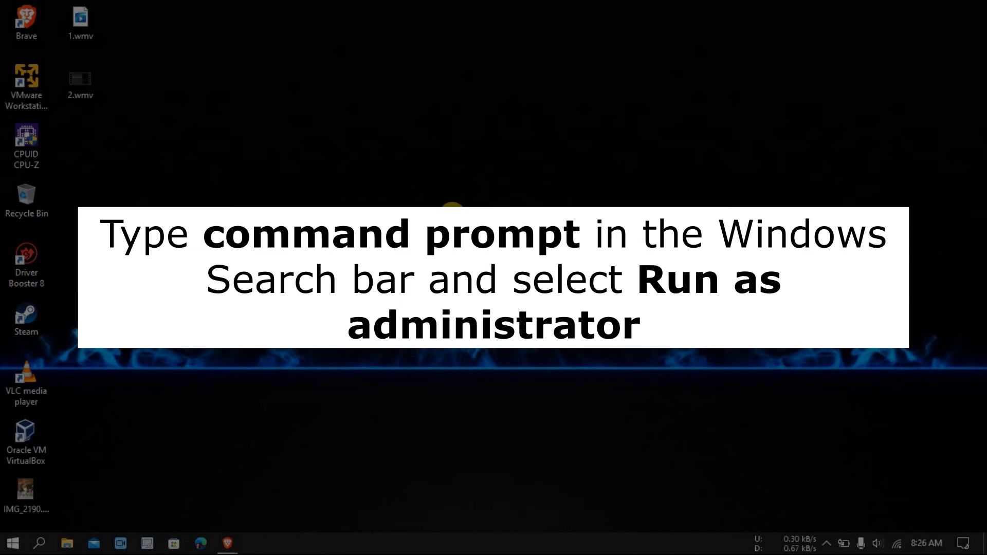
Step: Search Windows for "command prompt", run Command Prompt as administrator, and maximize its window
click(39, 544)
text(command prompt)
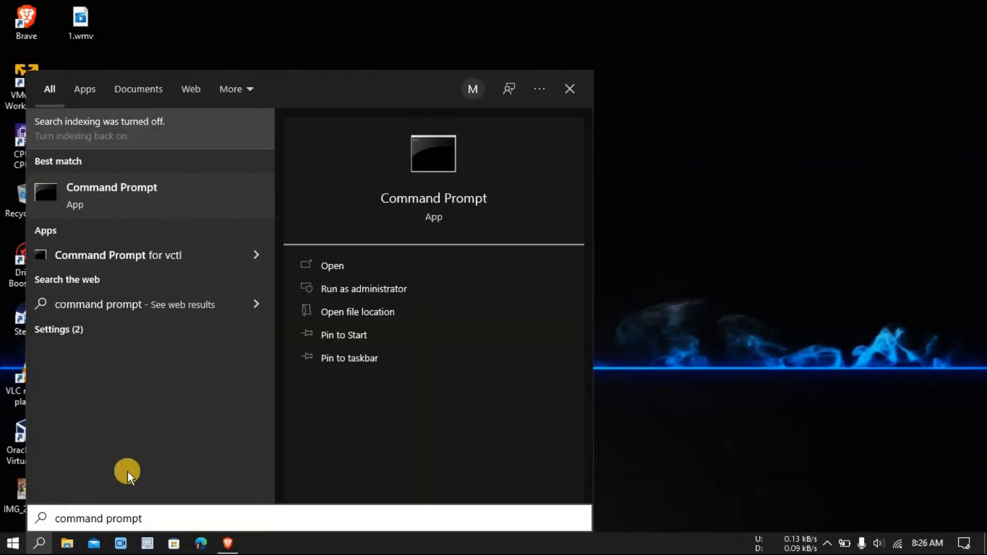
click(332, 289)
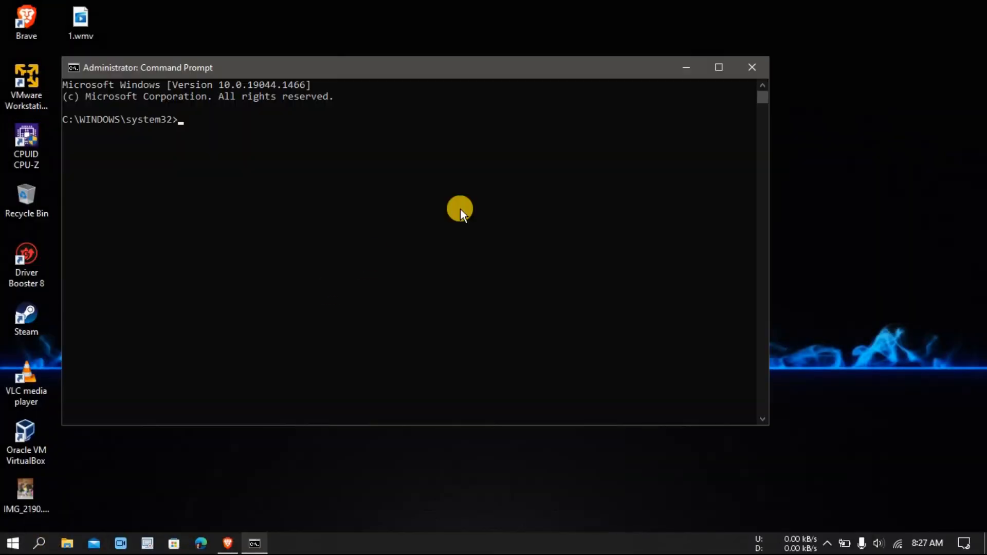
click(728, 72)
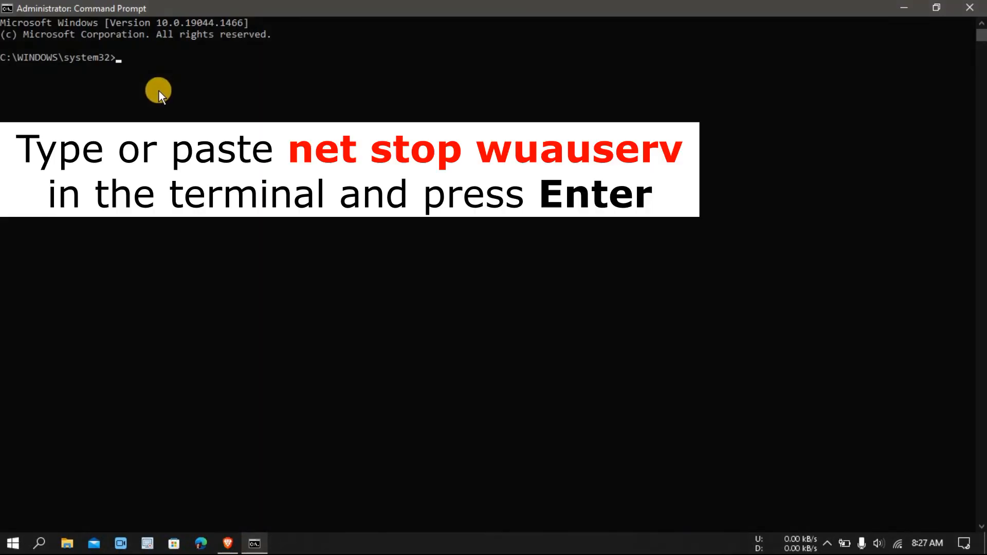
Step: Stop the Windows Update service by running "net stop wuauserv"
text(net )
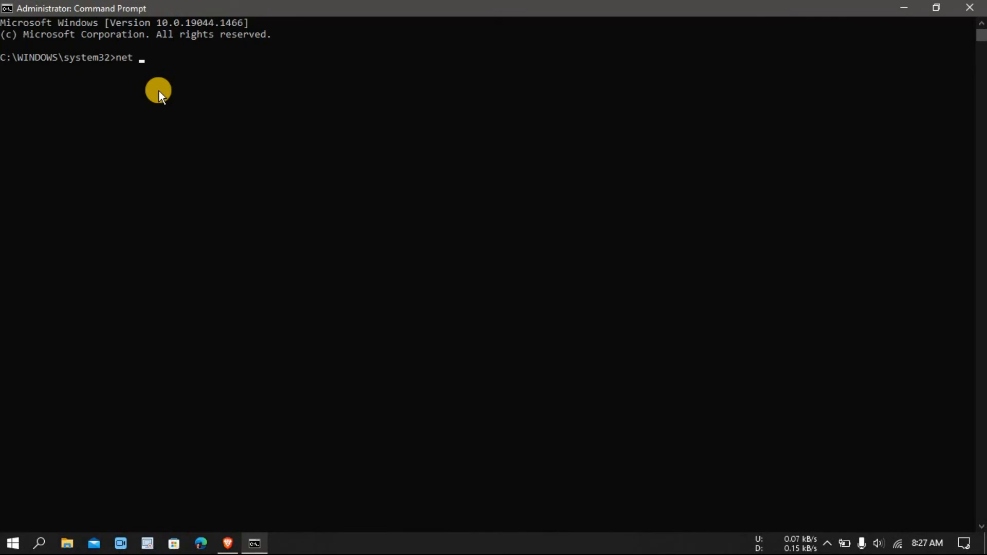
text(stop wuauserv)
key(Return)
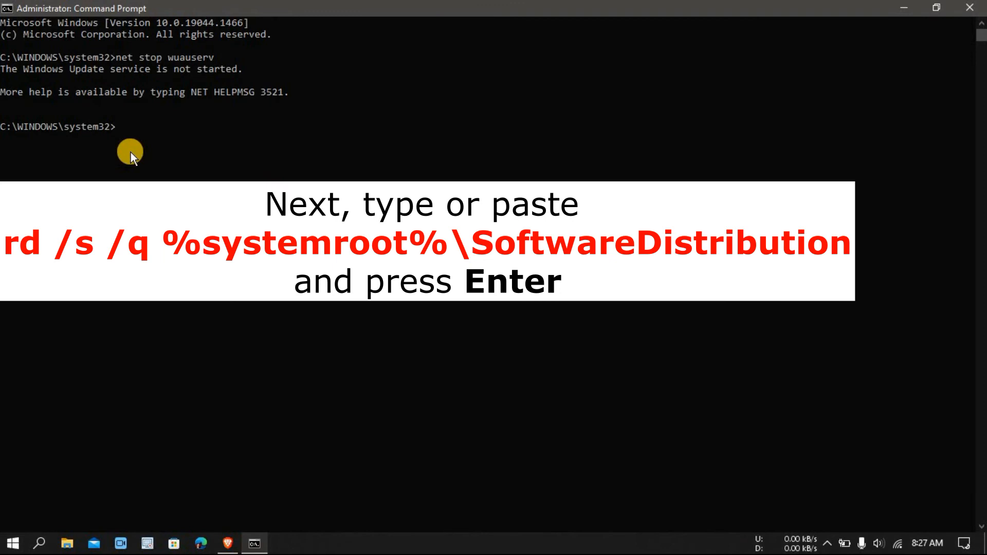
Step: Delete the SoftwareDistribution folder with "rd /s /q %systemroot%\SoftwareDistribution" and start the Windows Update service with "net start wuauserv"
text(rd /s /q %systemro)
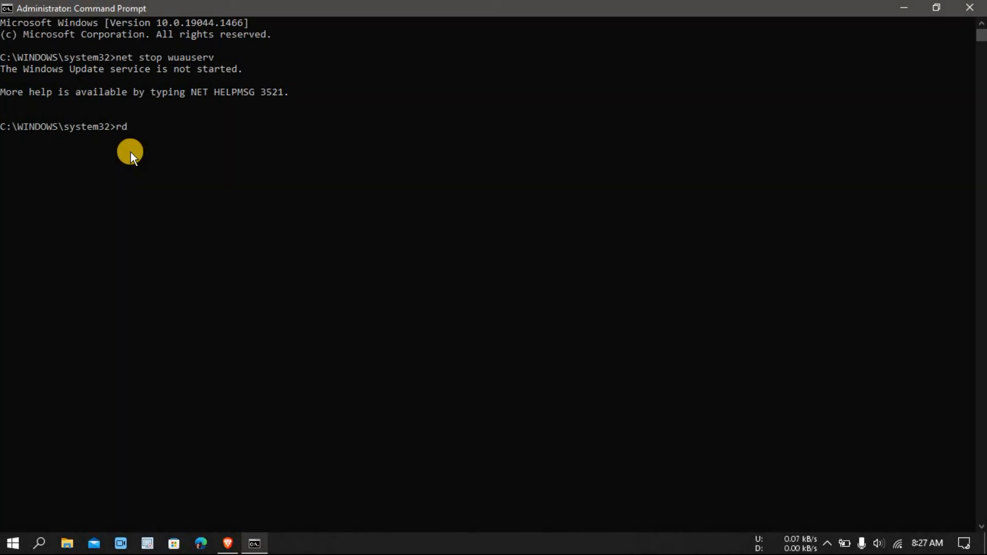
text(ot%\SoftwareDistribution)
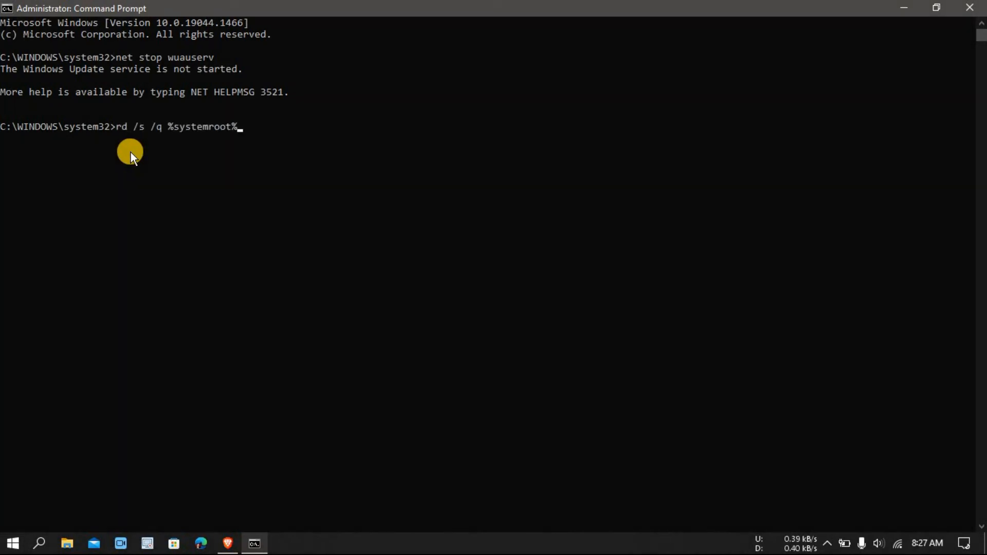
key(Return)
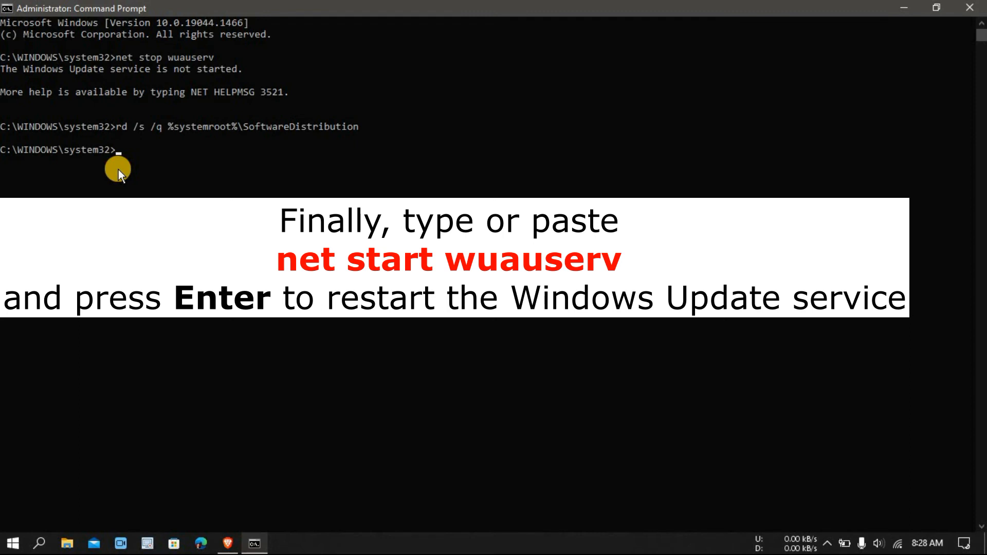
text(net start wuauserv)
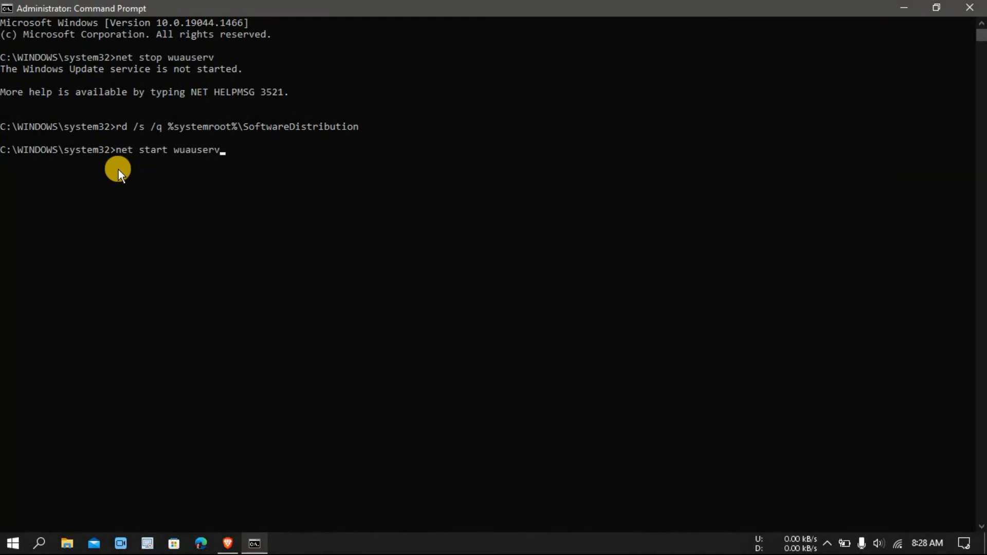
key(Return)
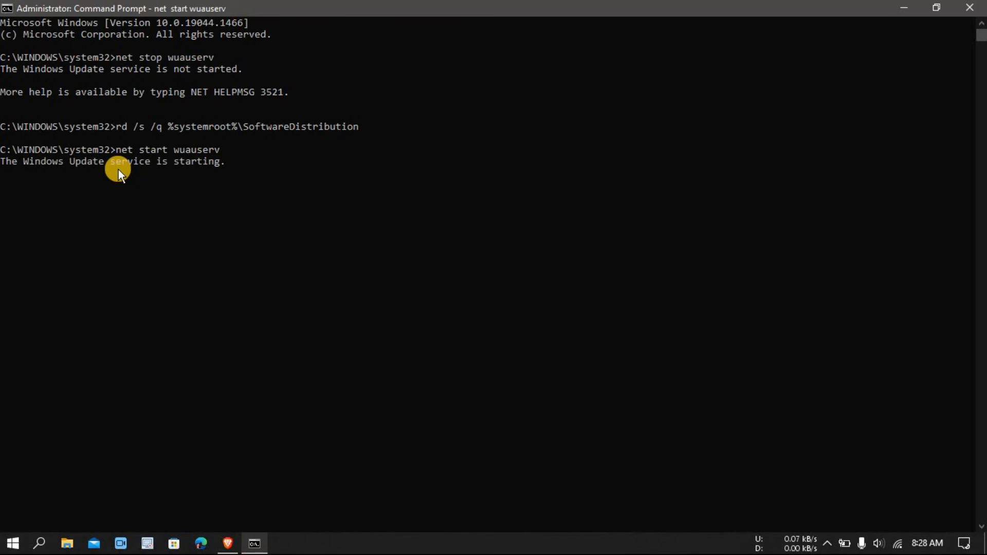